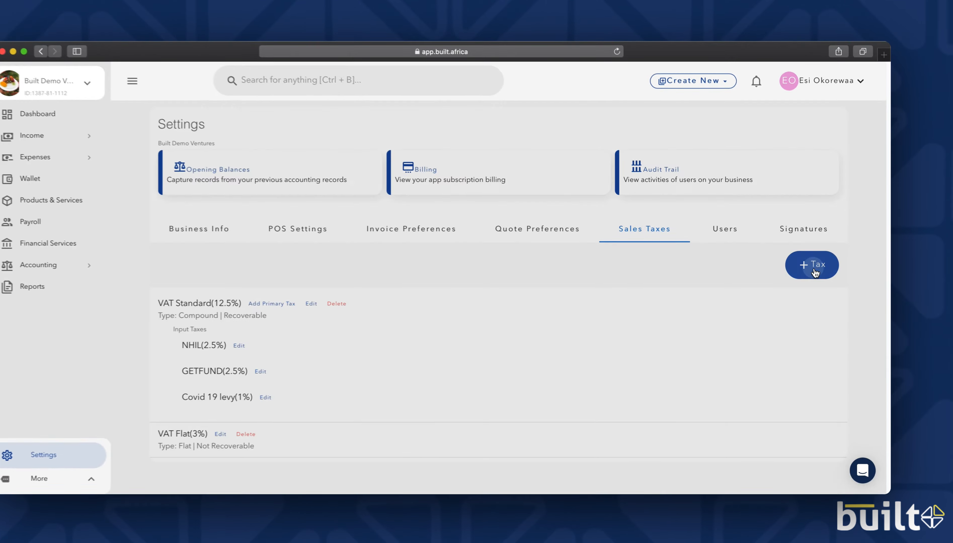
# Start a new sales tax with VAT Standard (15%) as both its standard tax name and its display name.
pyautogui.click(820, 272)
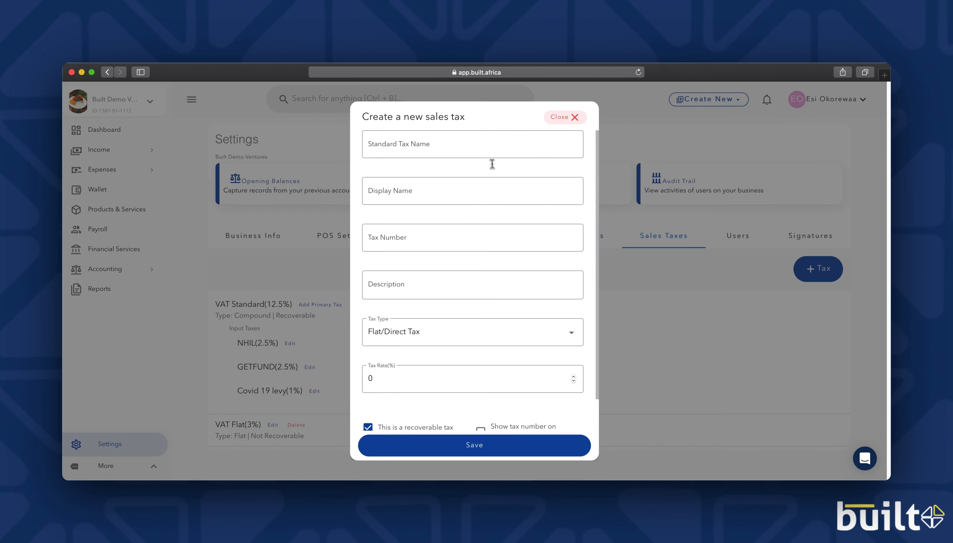
pyautogui.click(488, 144)
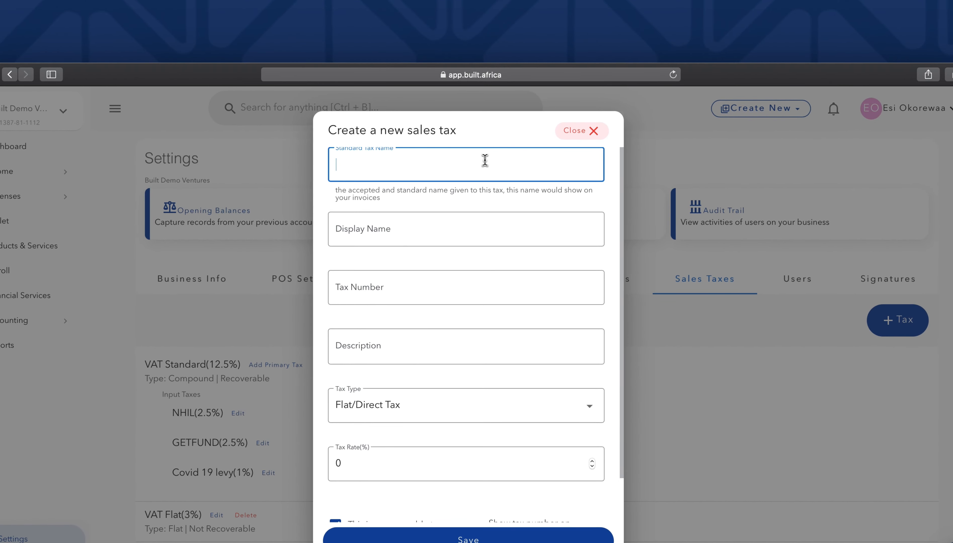
pyautogui.write('VAT ')
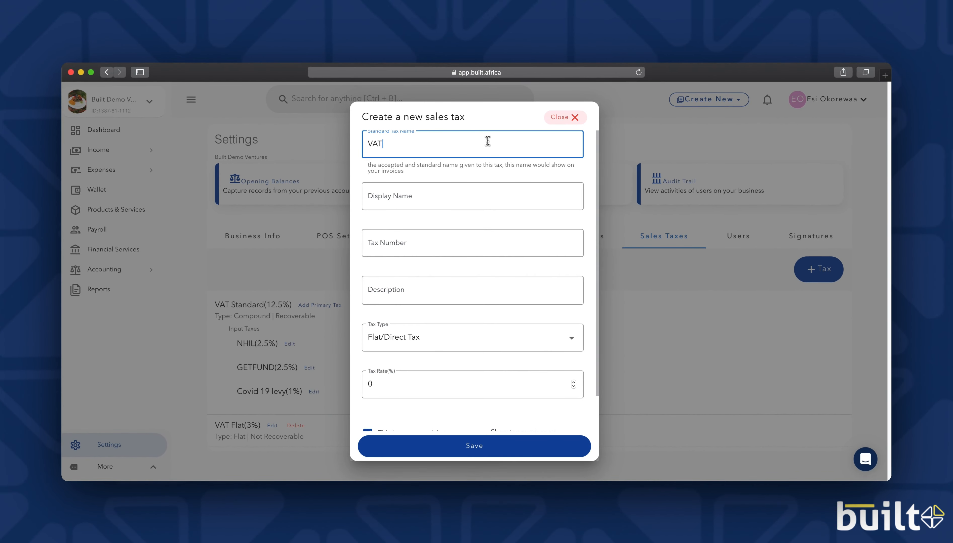
pyautogui.write('S')
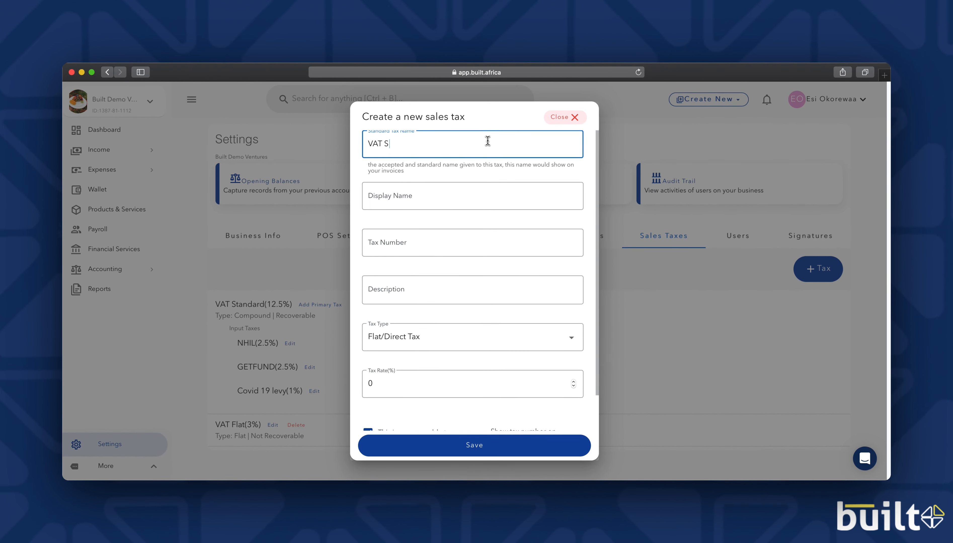
pyautogui.write('tandard (15%)')
pyautogui.click(437, 206)
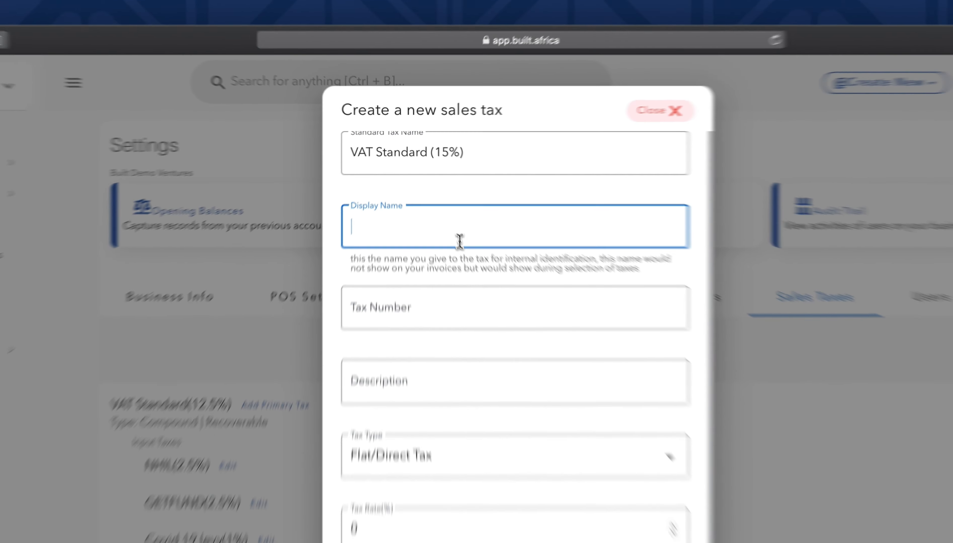
pyautogui.write('VAT')
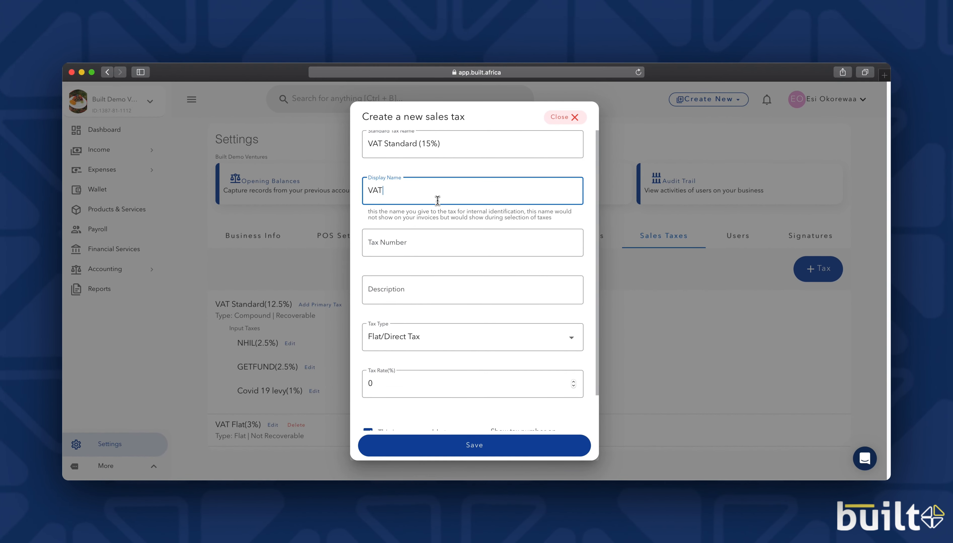
pyautogui.write(' Standard (15%')
# Set the tax type to Compound Tax and the rate to 15%, and save the new sales tax.
pyautogui.click(571, 338)
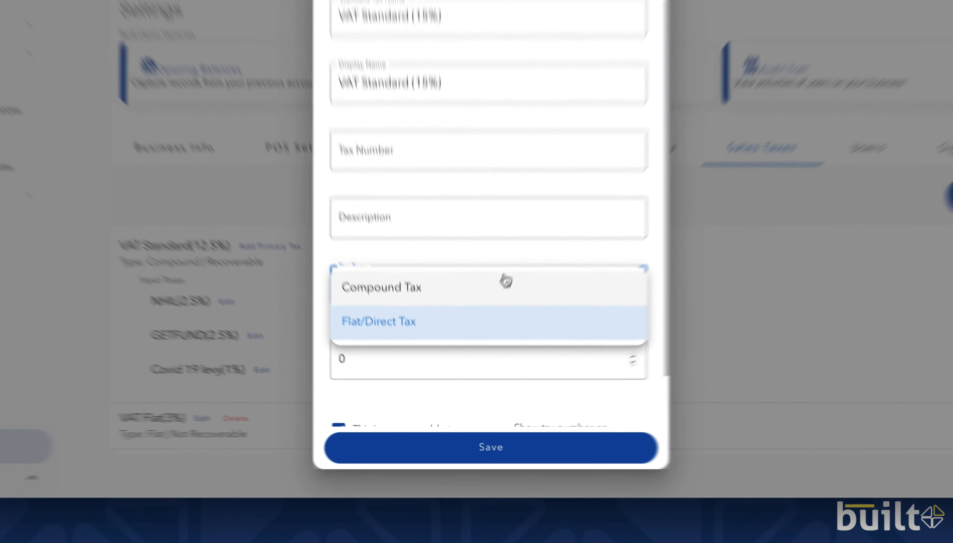
pyautogui.click(484, 332)
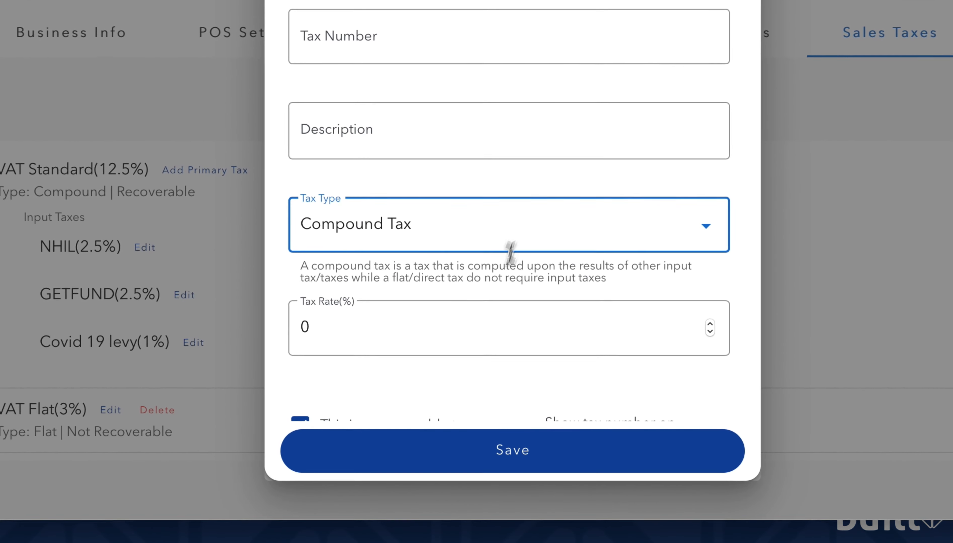
pyautogui.click(429, 327)
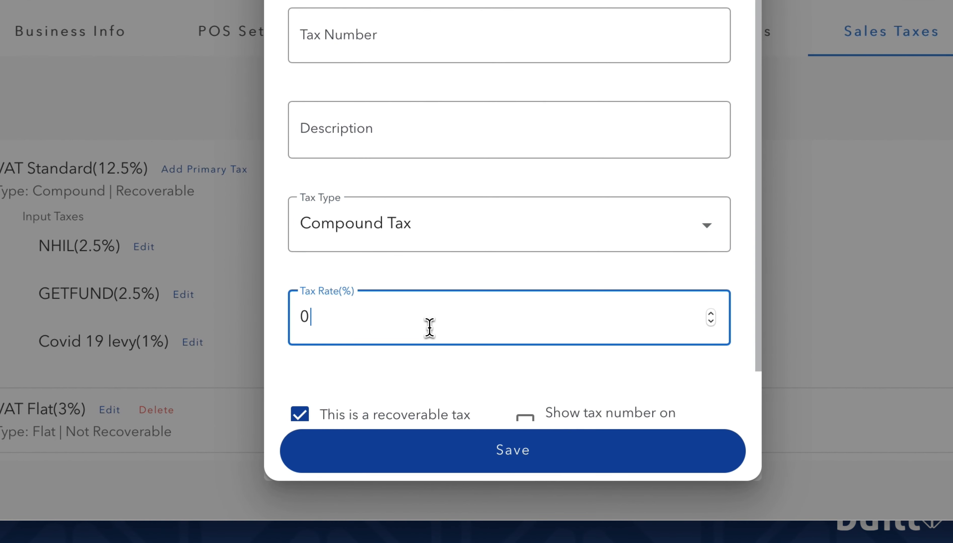
pyautogui.press('BackSpace')
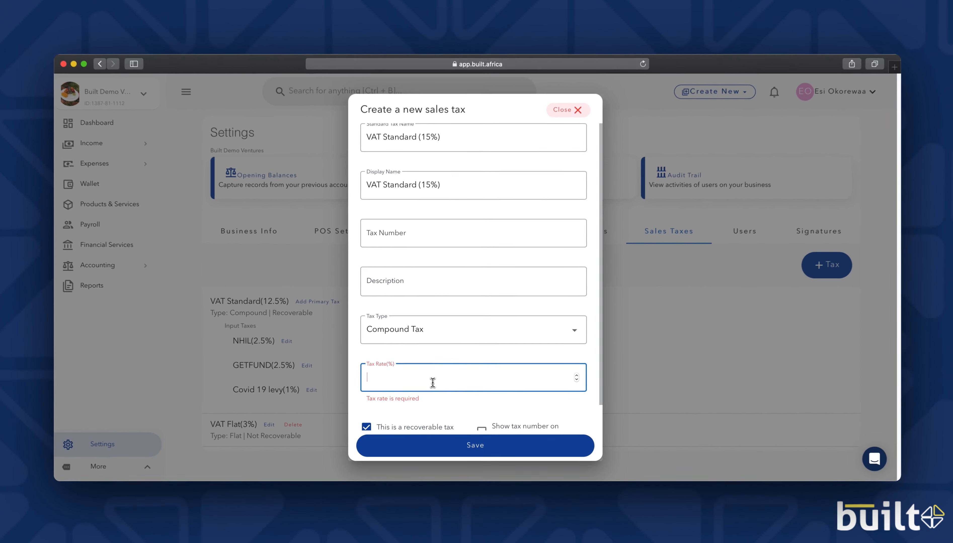
pyautogui.write('15')
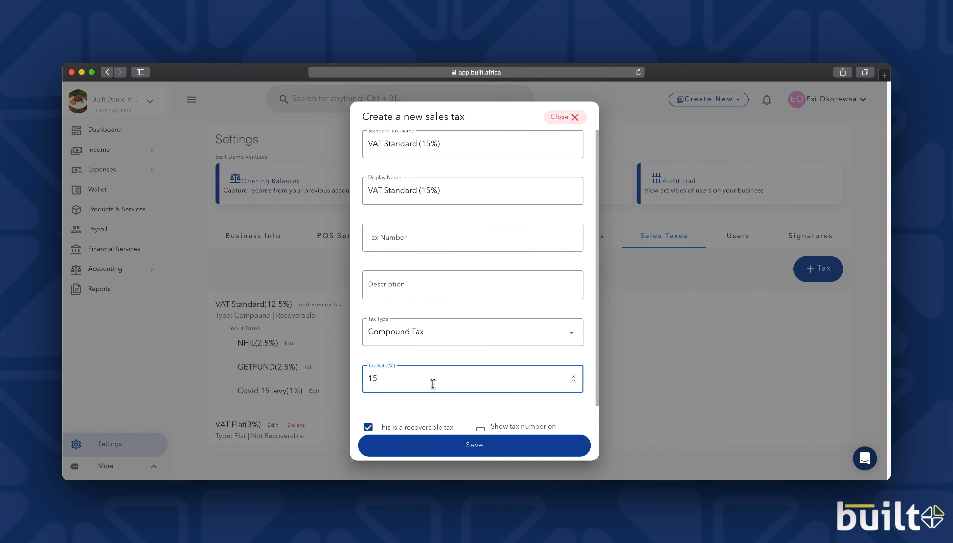
pyautogui.click(469, 401)
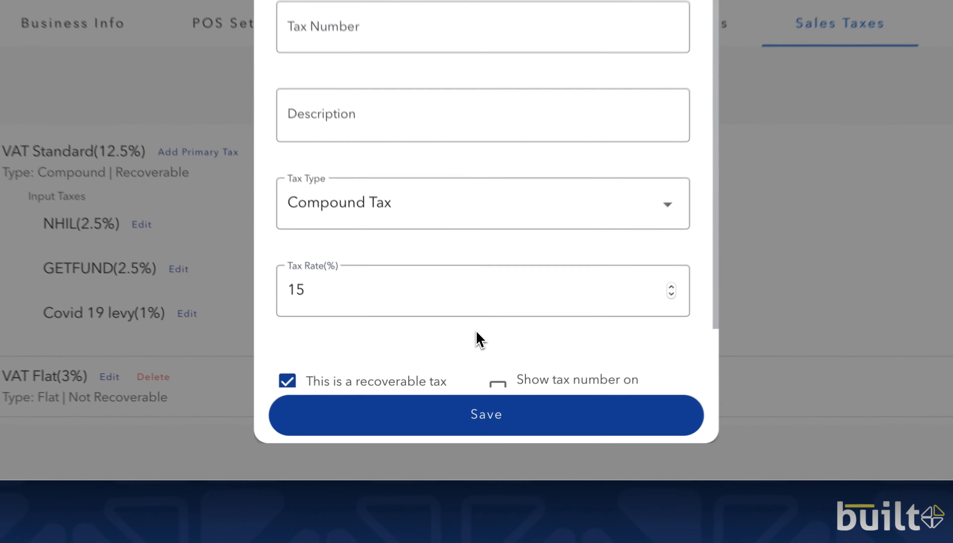
pyautogui.scroll(-1, 469, 400)
pyautogui.scroll(-2, 478, 323)
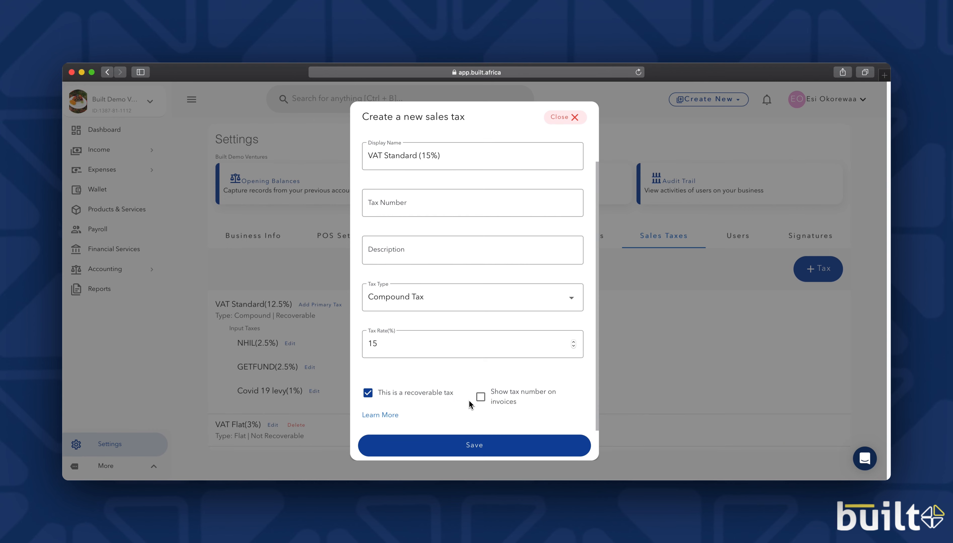
pyautogui.click(476, 449)
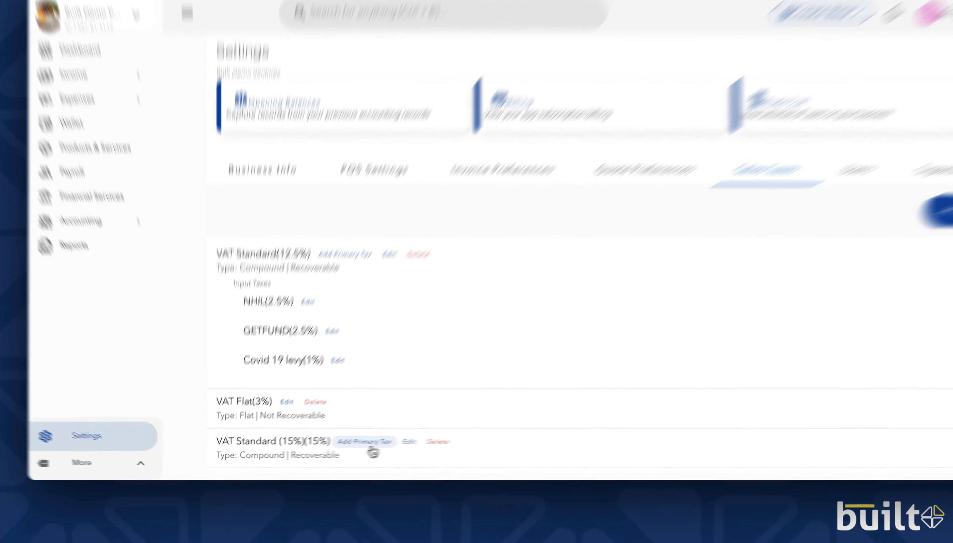
# Start adding a primary tax to VAT Standard (15%) with the standard tax name GETFUND(2.5%).
pyautogui.click(341, 450)
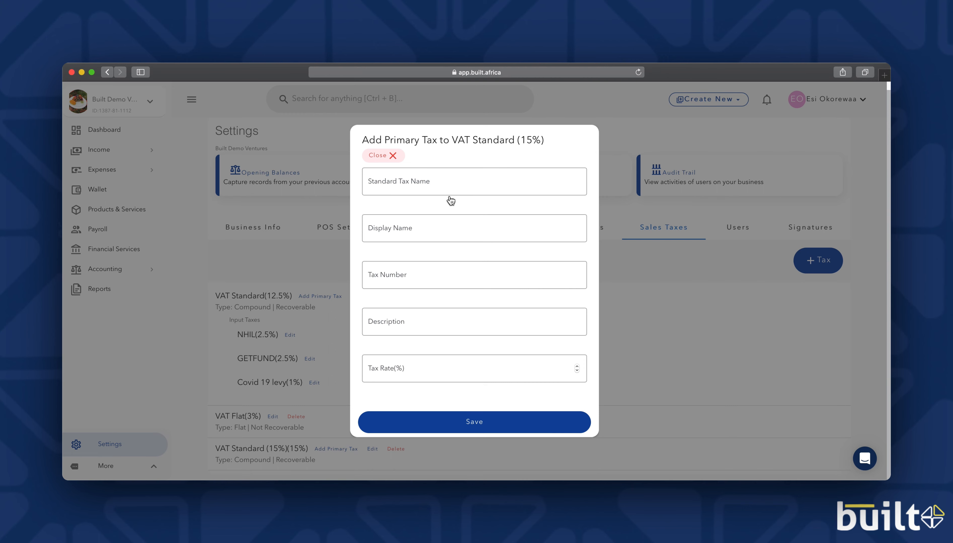
pyautogui.click(457, 187)
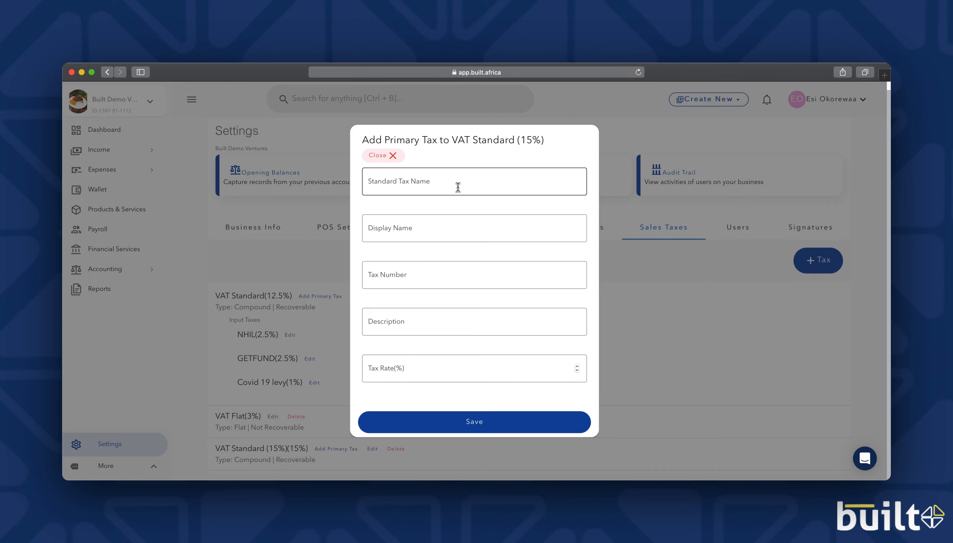
pyautogui.click(458, 186)
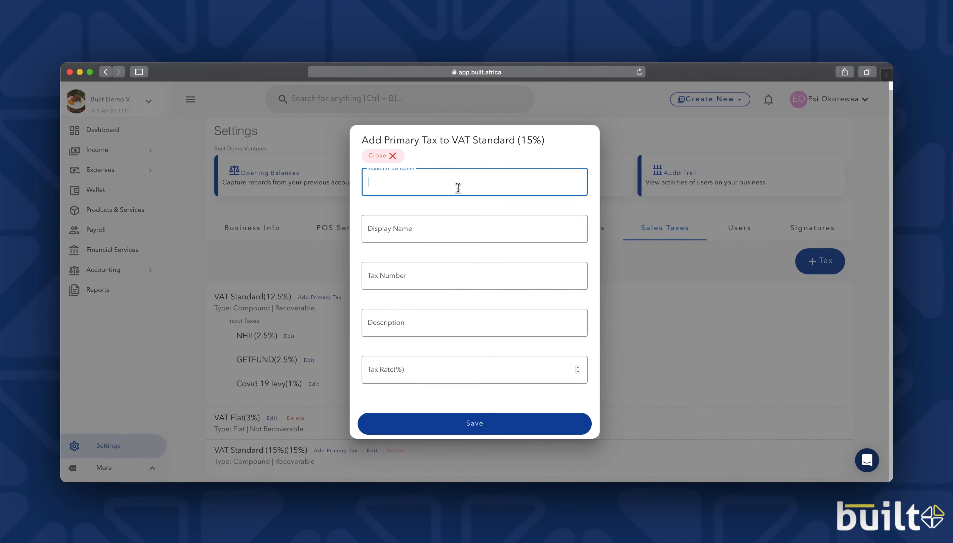
pyautogui.write('GET')
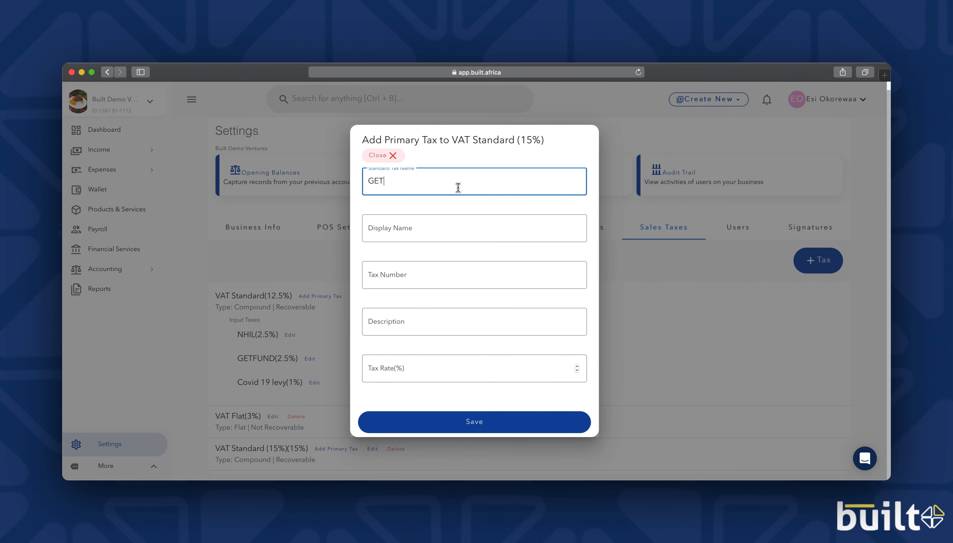
pyautogui.write('FUND(2.5%)')
# Enter GETFUND(2.5%)(2.5%) as the primary tax's display name and extend its standard tax name to match.
pyautogui.click(444, 229)
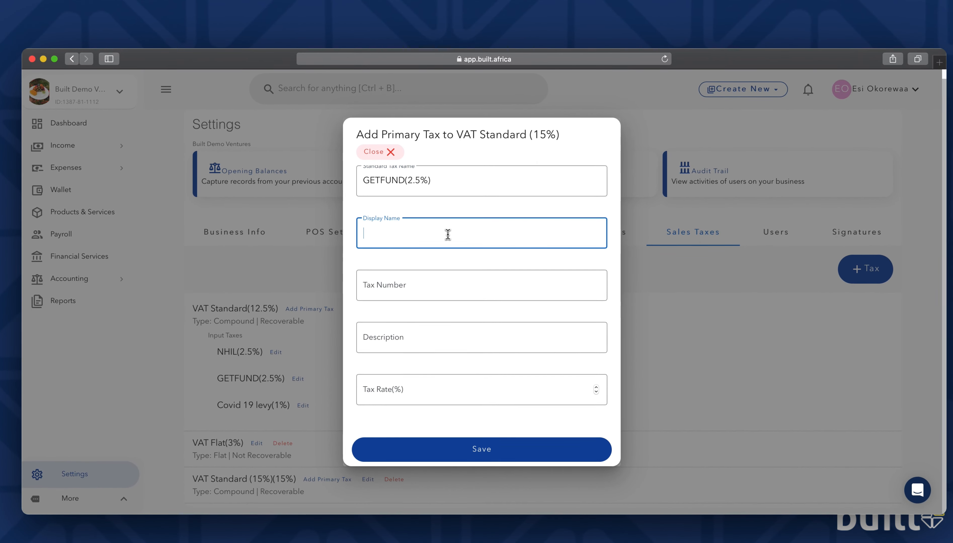
pyautogui.write('GE')
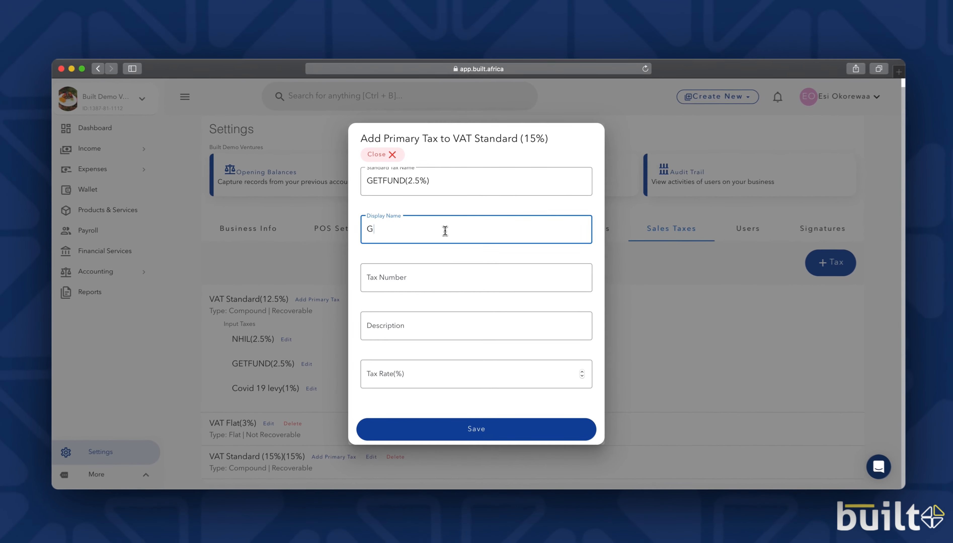
pyautogui.write('TFU')
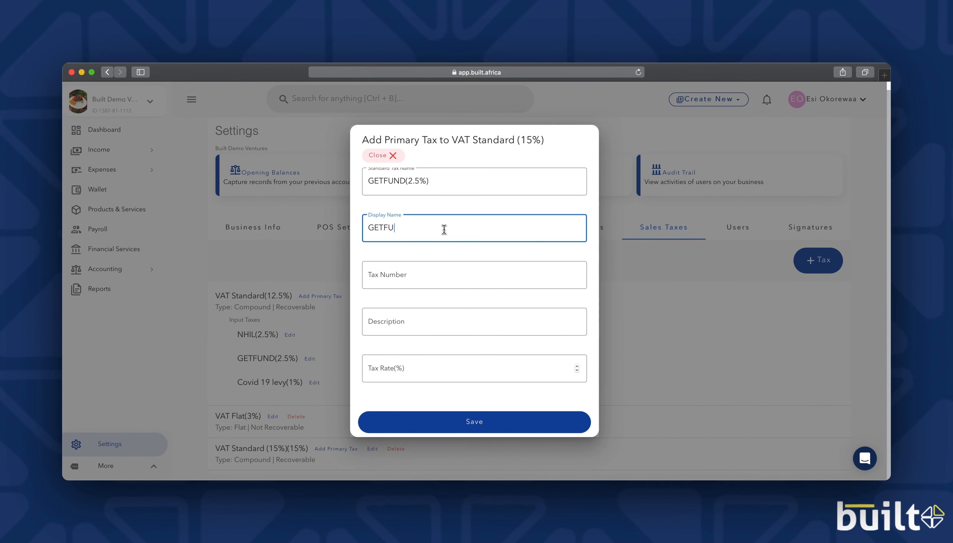
pyautogui.write('ND(2.5%)(2.5%')
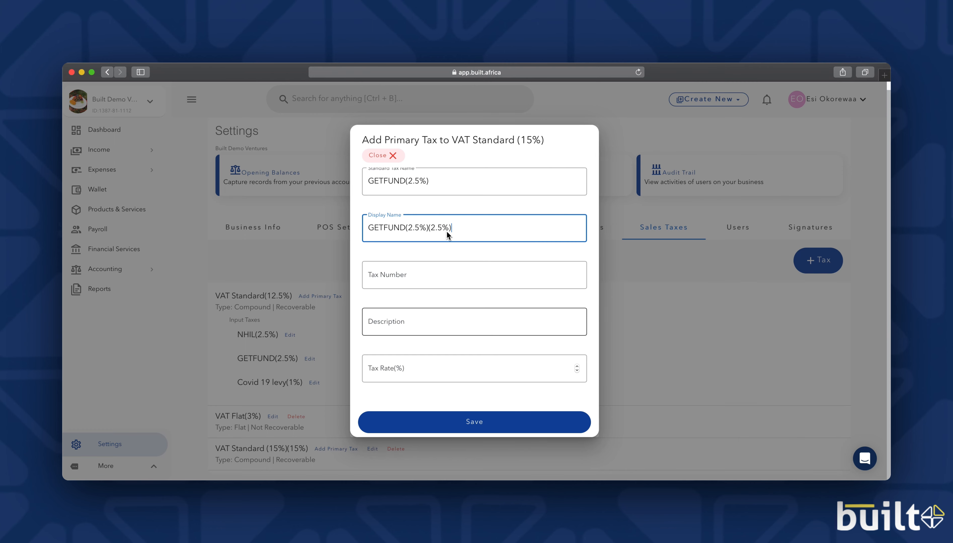
pyautogui.click(453, 189)
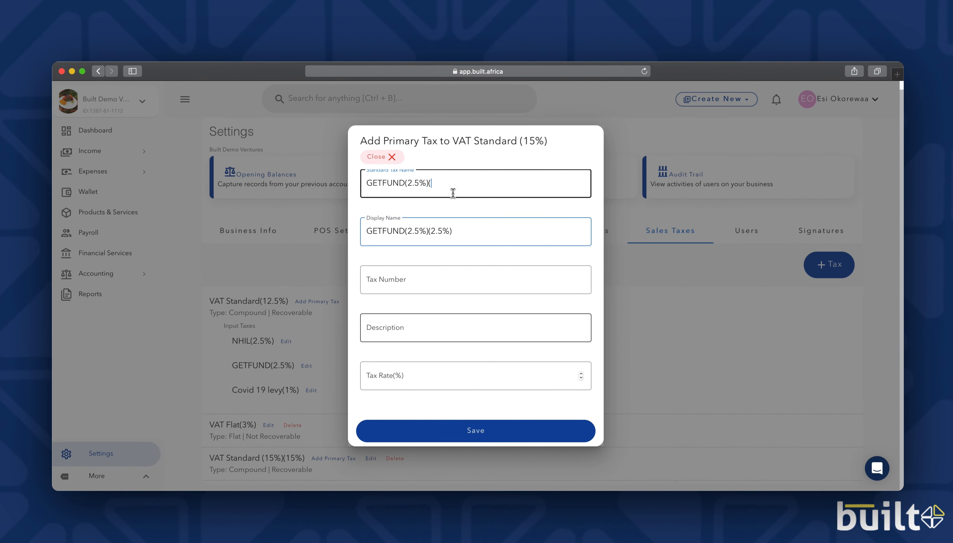
pyautogui.write('(')
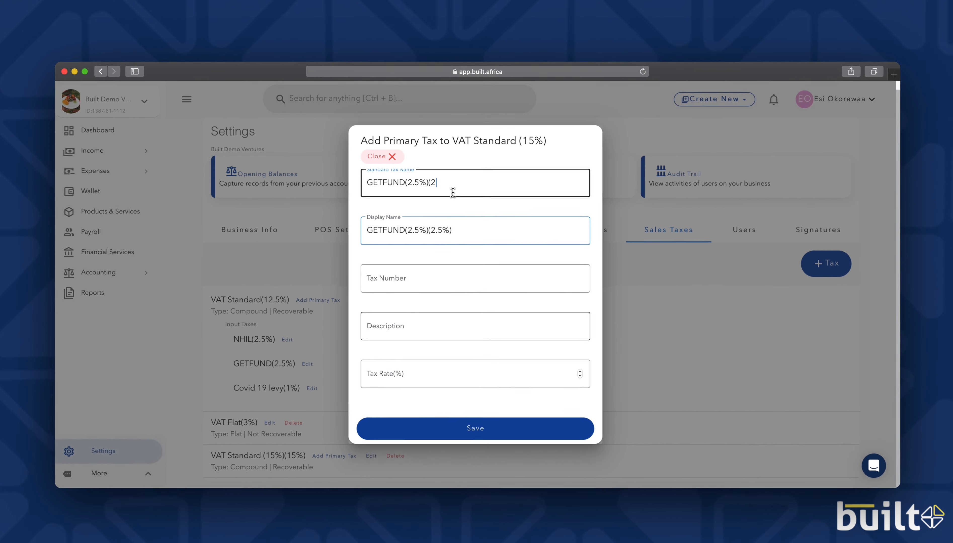
pyautogui.write('2.5')
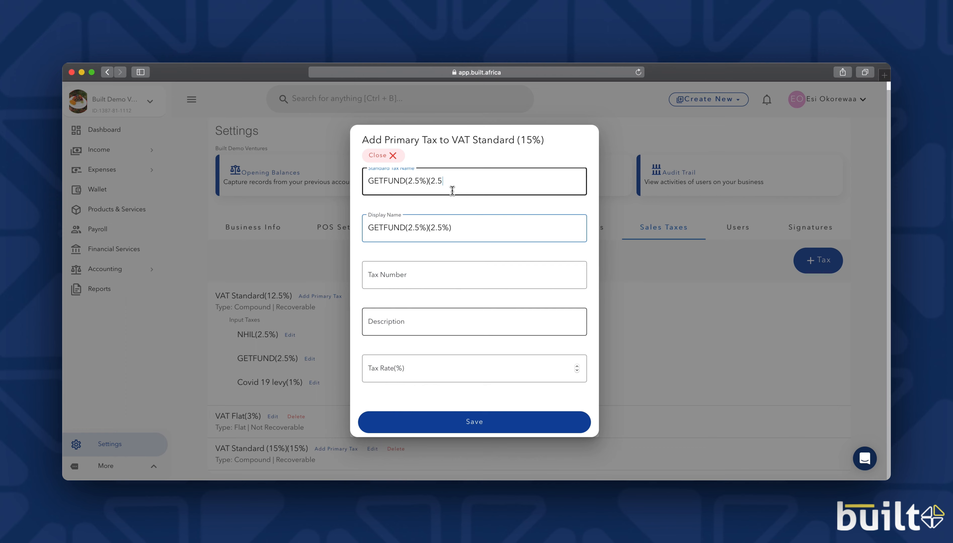
pyautogui.write('%')
# Set the GETFUND primary tax rate to 2.5% and save it.
pyautogui.click(562, 363)
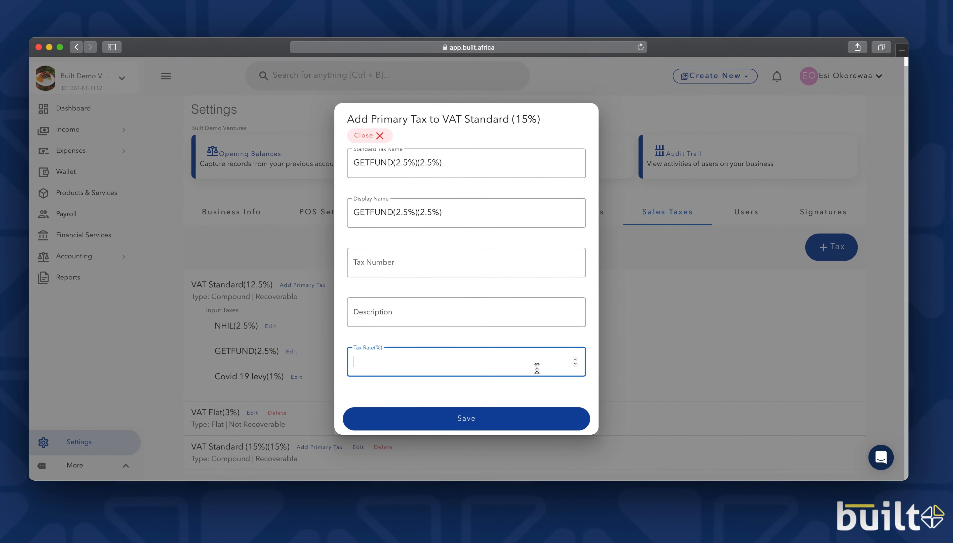
pyautogui.write('2.')
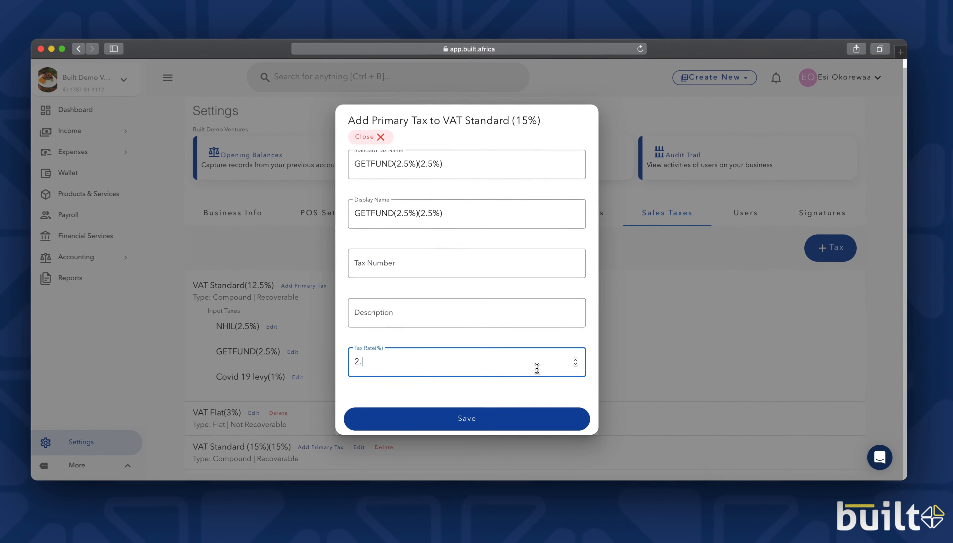
pyautogui.write('5%')
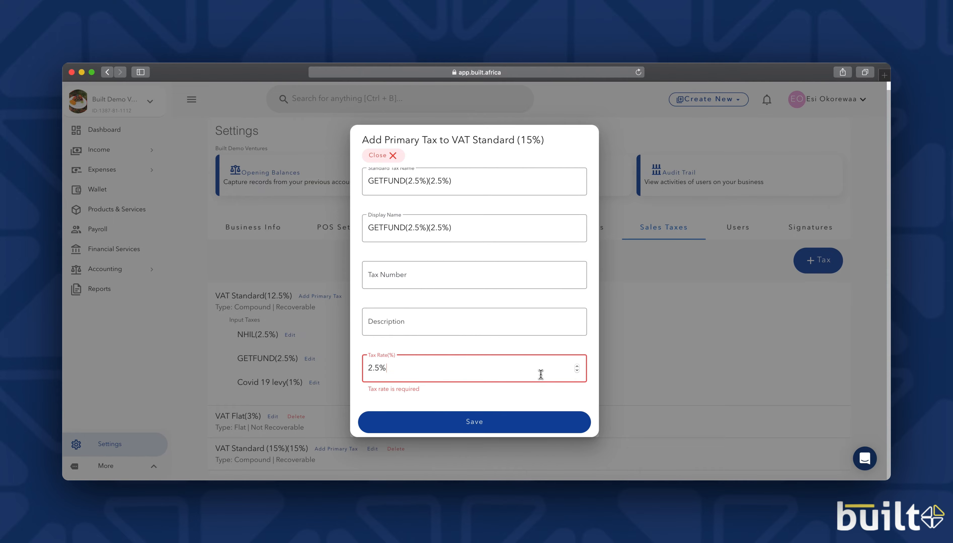
pyautogui.press('BackSpace')
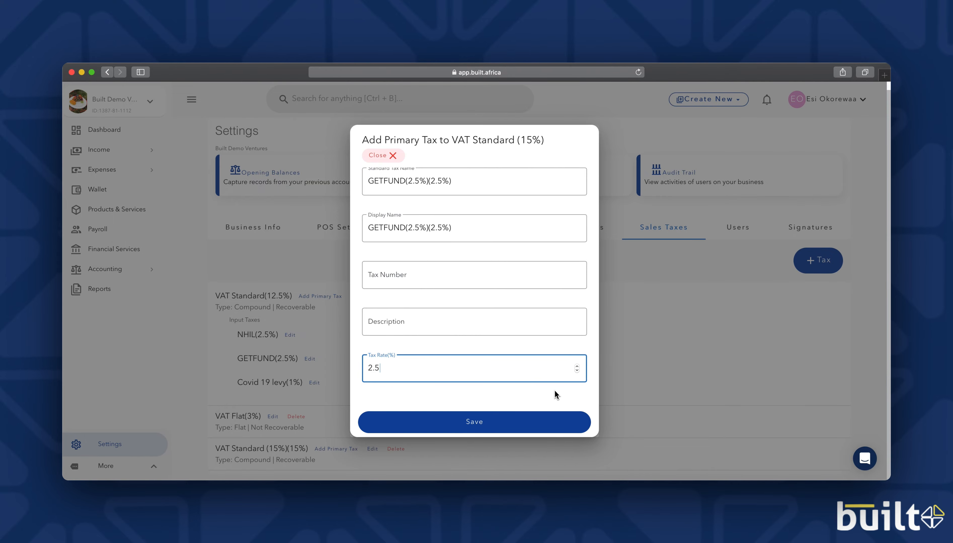
pyautogui.click(519, 421)
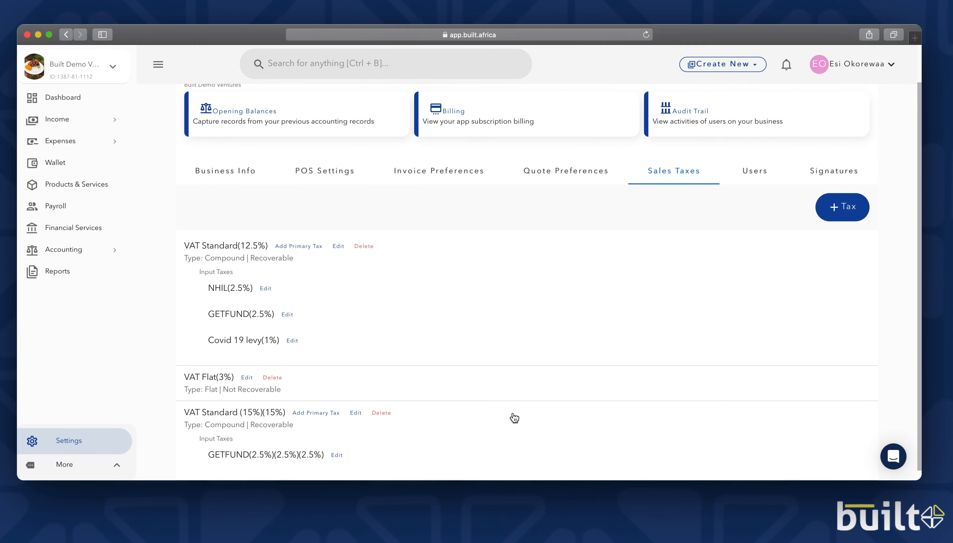
# Start another primary tax for VAT Standard (15%) and change the prefilled standard tax name to NHIL(2.5%)(2.5%).
pyautogui.scroll(-1, 514, 418)
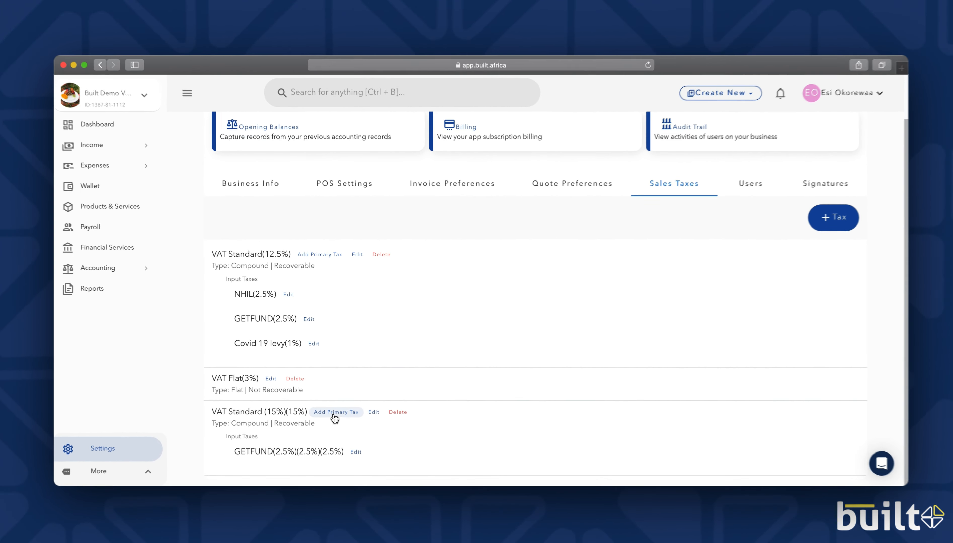
pyautogui.click(334, 418)
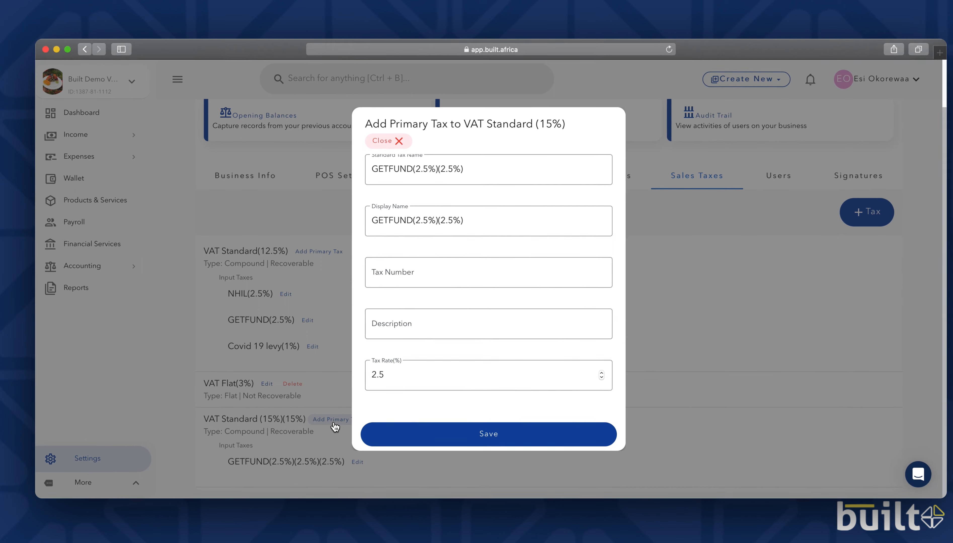
pyautogui.click(477, 169)
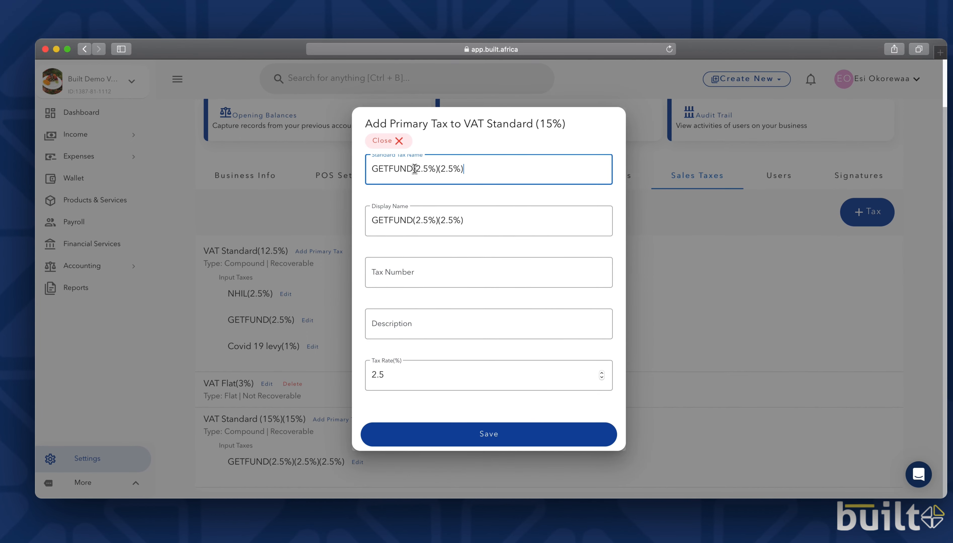
pyautogui.click(414, 169)
pyautogui.press('BackSpace')
pyautogui.press('BackSpace')
pyautogui.press('BackSpace')
pyautogui.press('BackSpace')
pyautogui.press('BackSpace')
pyautogui.press('BackSpace')
pyautogui.press('BackSpace')
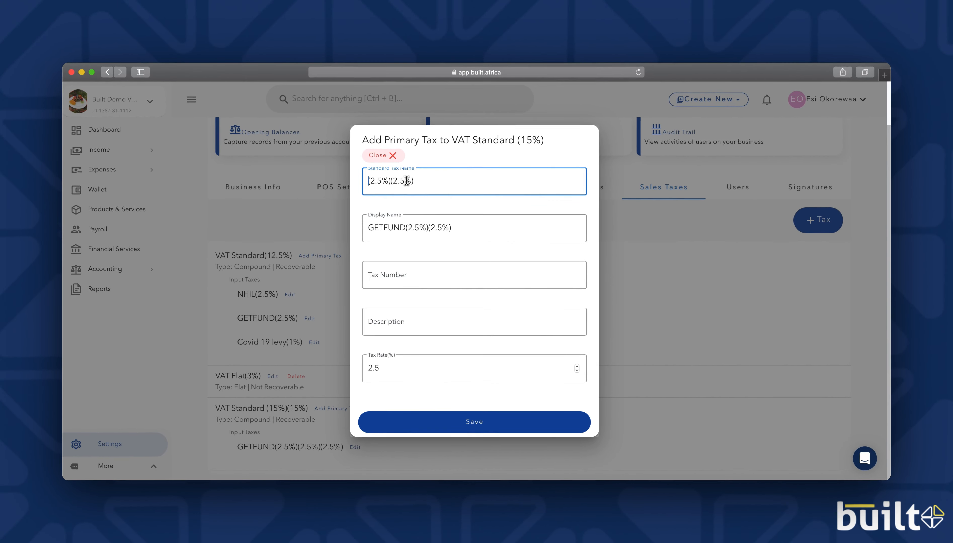
pyautogui.write('NHIL')
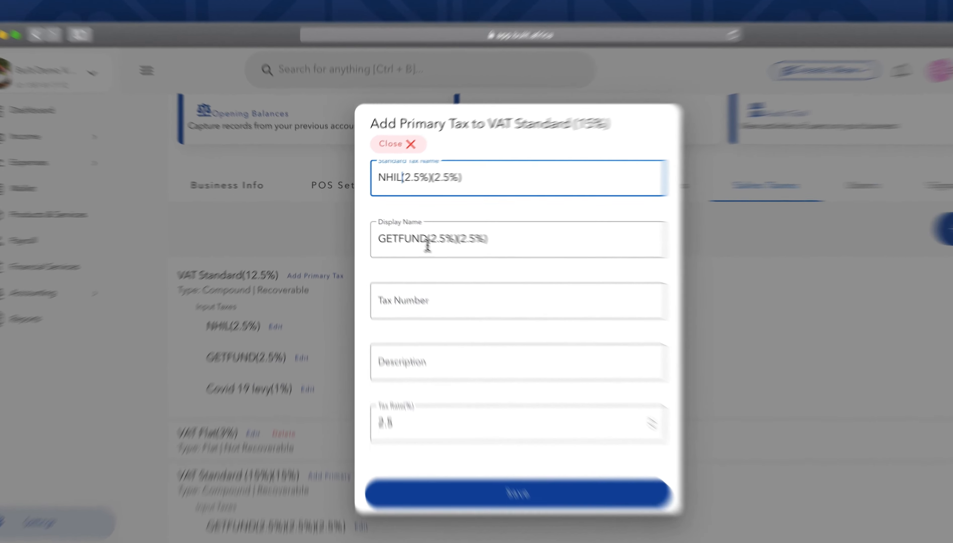
# Change the prefilled display name to NHIL(2.5%)(2.5%) and save the primary tax.
pyautogui.click(428, 244)
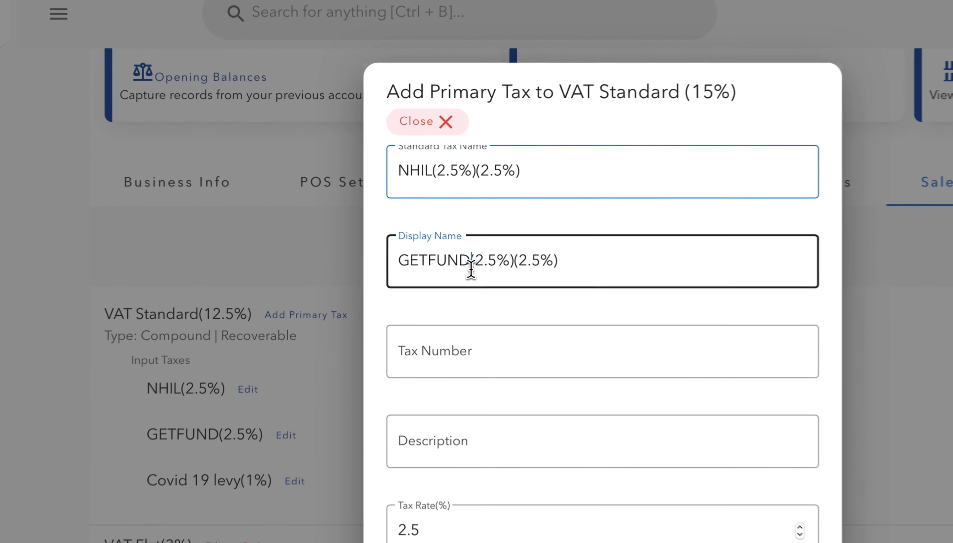
pyautogui.press('BackSpace')
pyautogui.press('BackSpace')
pyautogui.press('BackSpace')
pyautogui.press('BackSpace')
pyautogui.press('BackSpace')
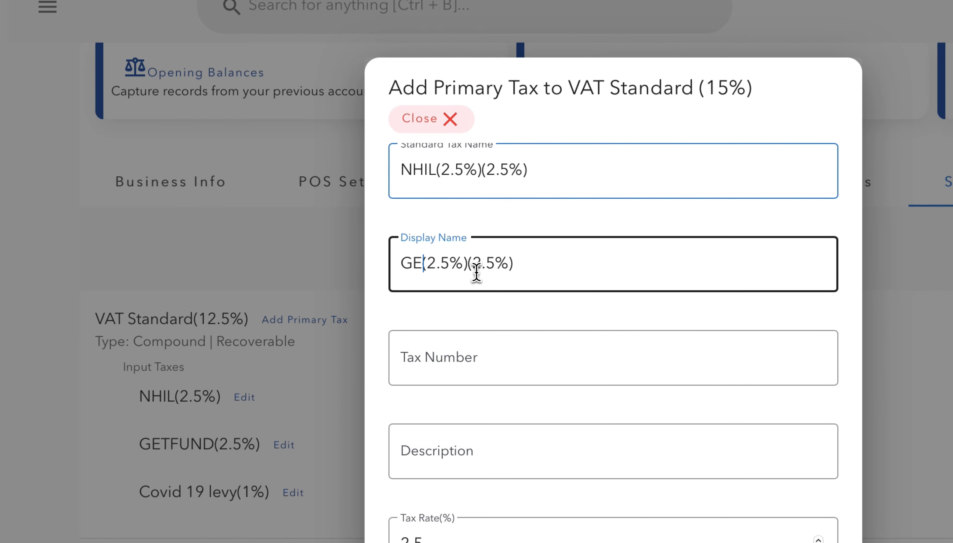
pyautogui.press('BackSpace')
pyautogui.press('BackSpace')
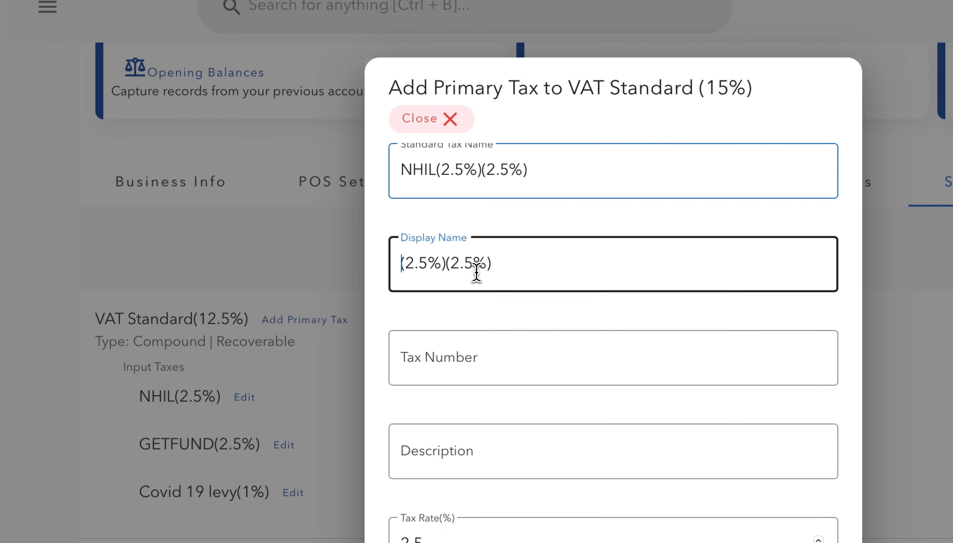
pyautogui.write('H')
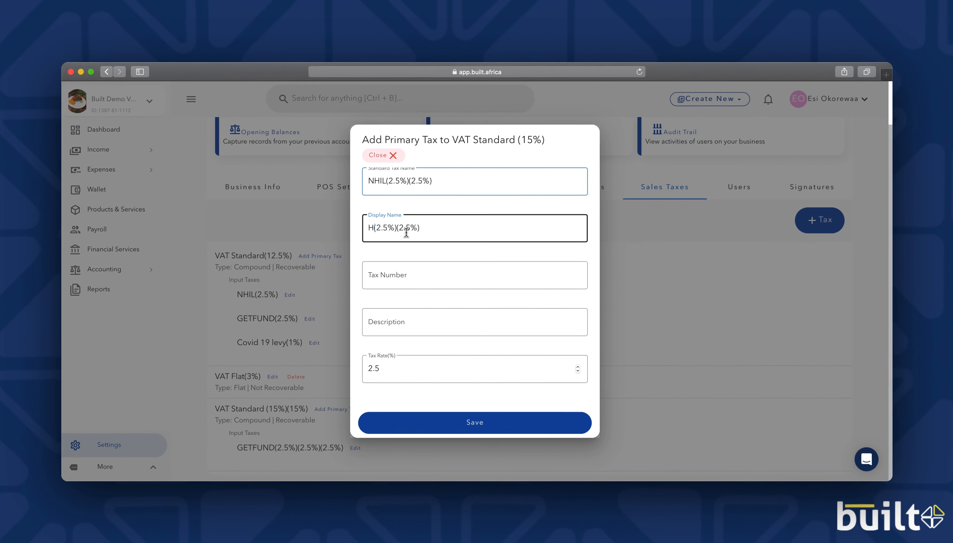
pyautogui.press('BackSpace')
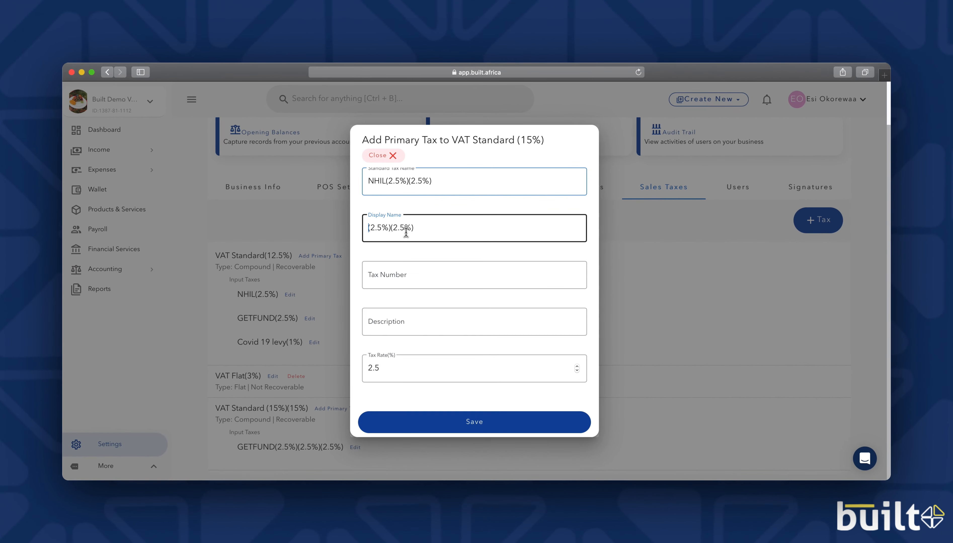
pyautogui.write('NHIL')
pyautogui.click(477, 422)
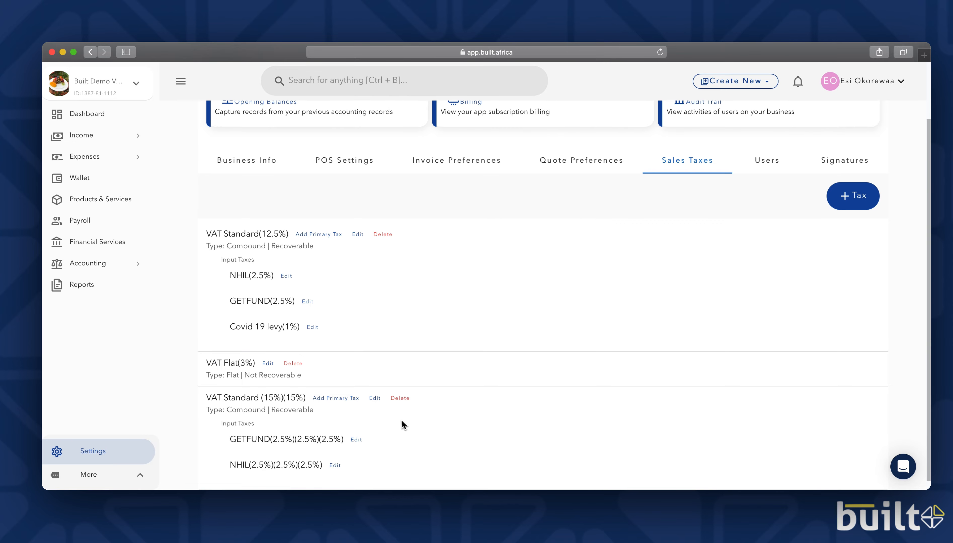
# Start another primary tax for VAT Standard (15%) and replace NHIL in the prefilled standard tax name with COVID 19 LEVY.
pyautogui.click(341, 401)
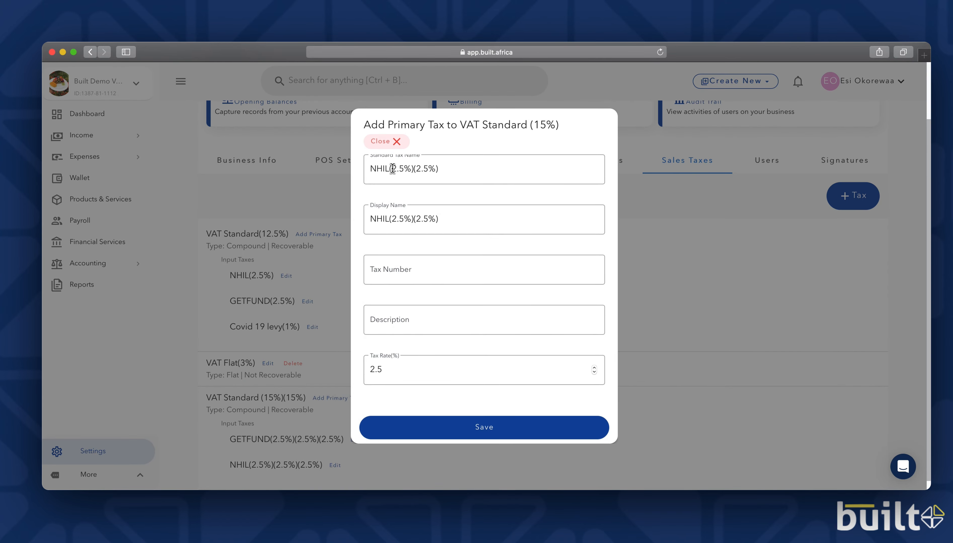
pyautogui.click(387, 168)
pyautogui.press('BackSpace')
pyautogui.press('BackSpace')
pyautogui.press('BackSpace')
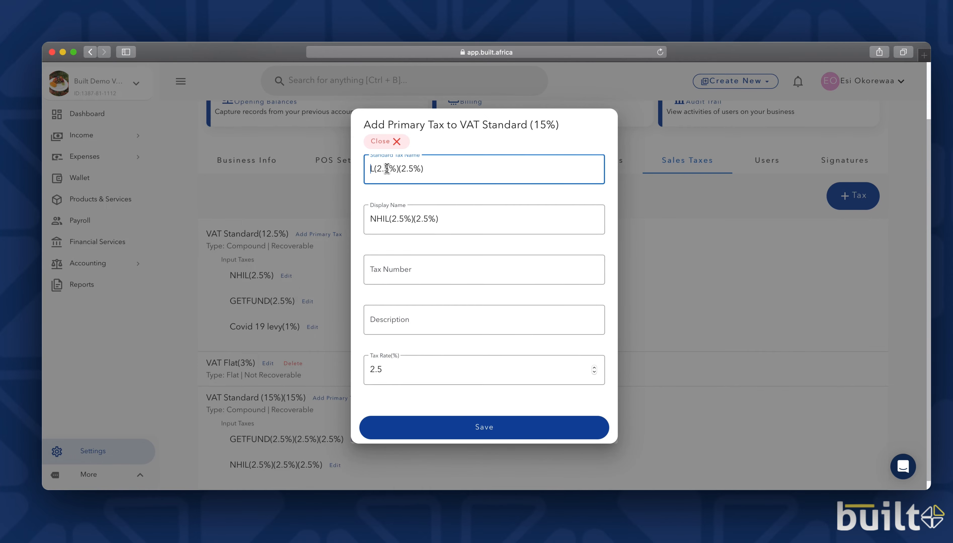
pyautogui.write('C')
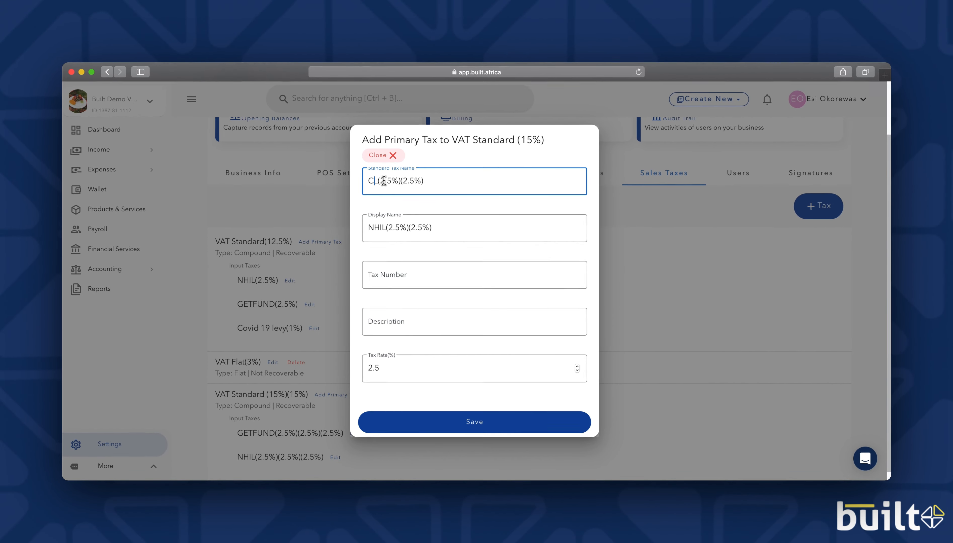
pyautogui.write('OV')
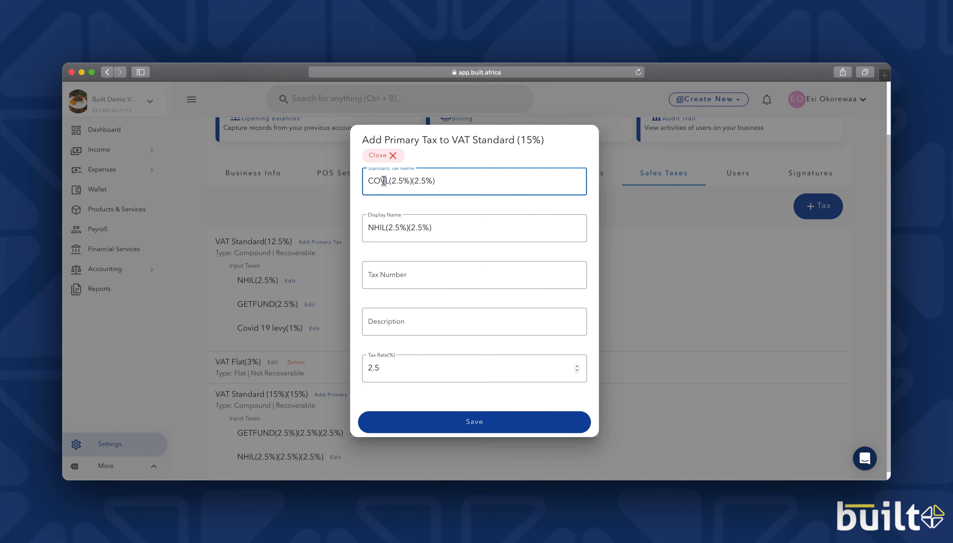
pyautogui.write('ID 19 LEVY')
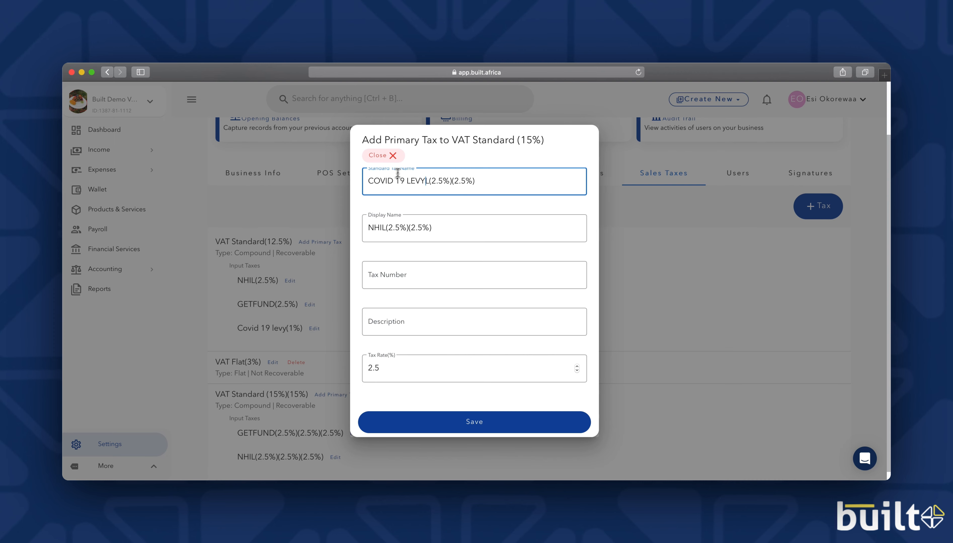
pyautogui.press('BackSpace')
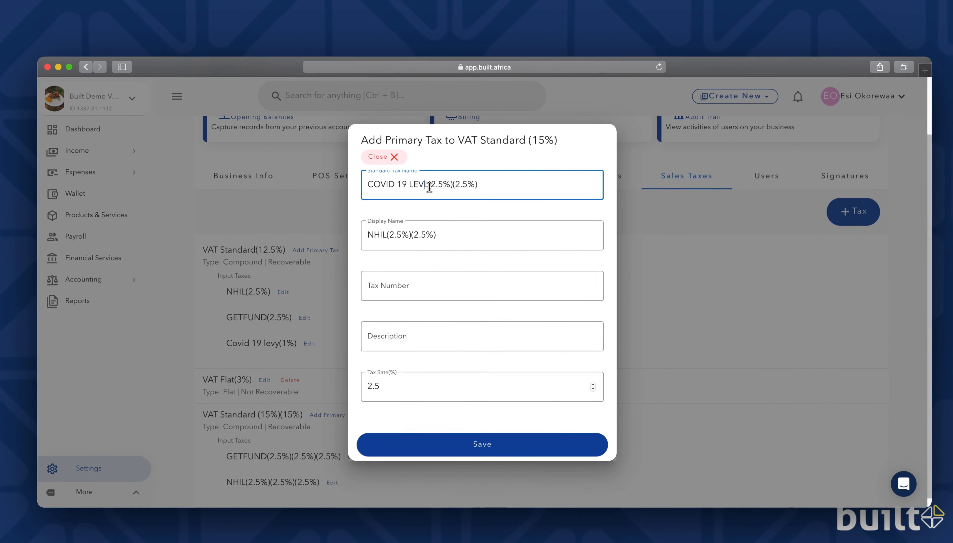
pyautogui.press('BackSpace')
pyautogui.write('Y')
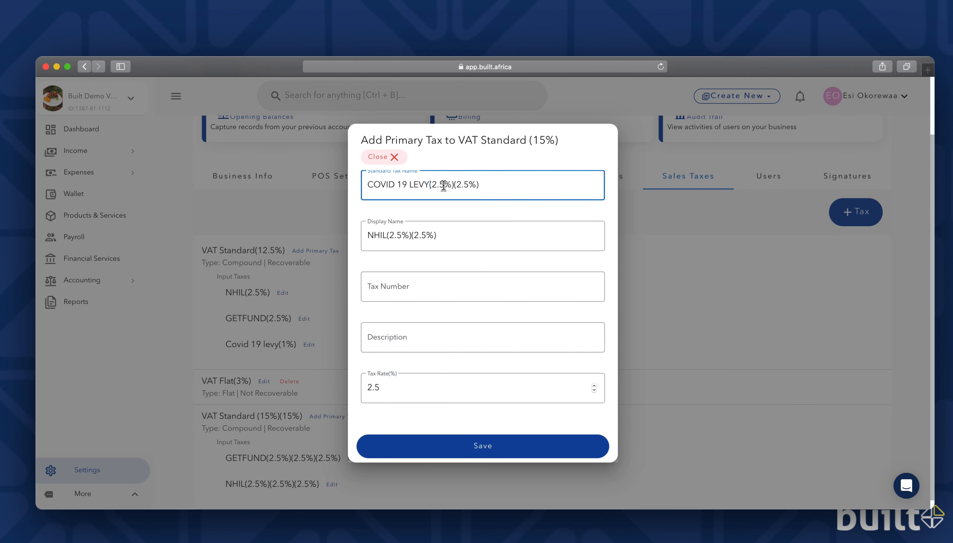
# Change both percentages in the standard tax name so it reads COVID 19 LEVY(1%)(1%).
pyautogui.click(443, 186)
pyautogui.press('BackSpace')
pyautogui.press('BackSpace')
pyautogui.press('BackSpace')
pyautogui.write('1')
pyautogui.click(460, 187)
pyautogui.press('BackSpace')
pyautogui.press('BackSpace')
pyautogui.press('BackSpace')
pyautogui.write('1')
# Change both percentages in the display name to 1% and start replacing its NHIL text.
pyautogui.click(427, 236)
pyautogui.press('BackSpace')
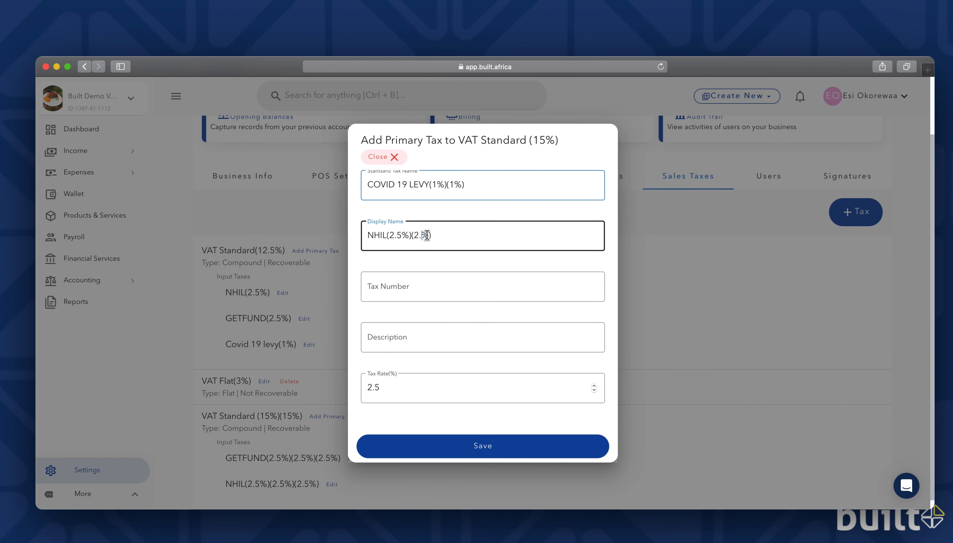
pyautogui.press('BackSpace')
pyautogui.press('BackSpace')
pyautogui.write('1')
pyautogui.click(402, 235)
pyautogui.press('BackSpace')
pyautogui.press('BackSpace')
pyautogui.press('BackSpace')
pyautogui.write('1')
pyautogui.doubleClick(376, 237)
pyautogui.write('C')
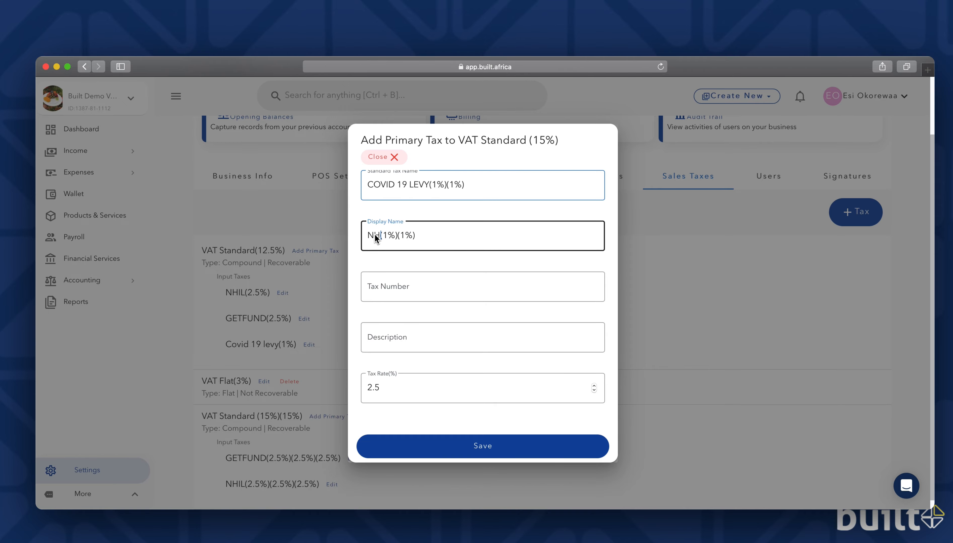